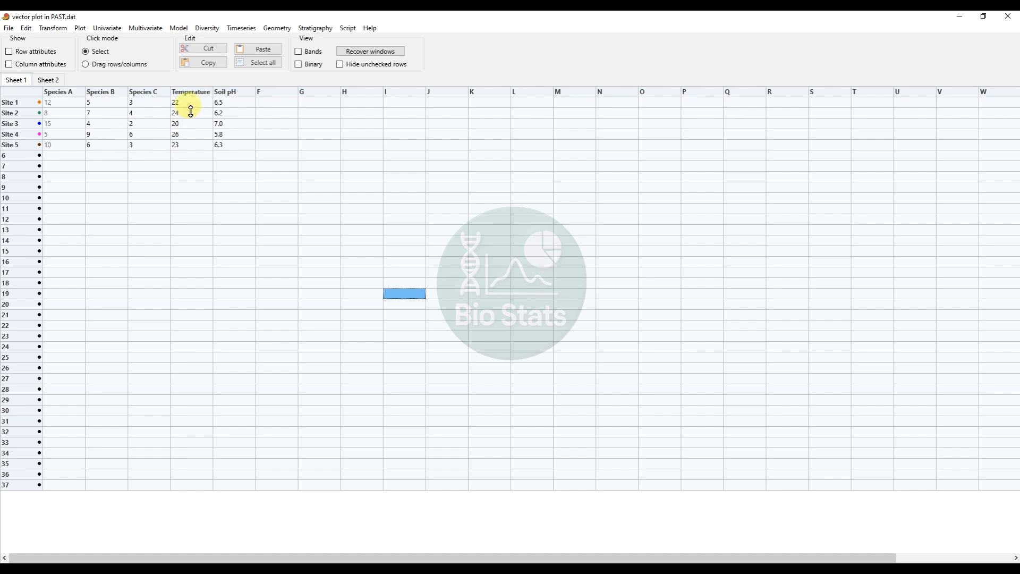
Step: Create a vector plot from the entire data sheet, then enlarge and reposition the plot window
click(192, 92)
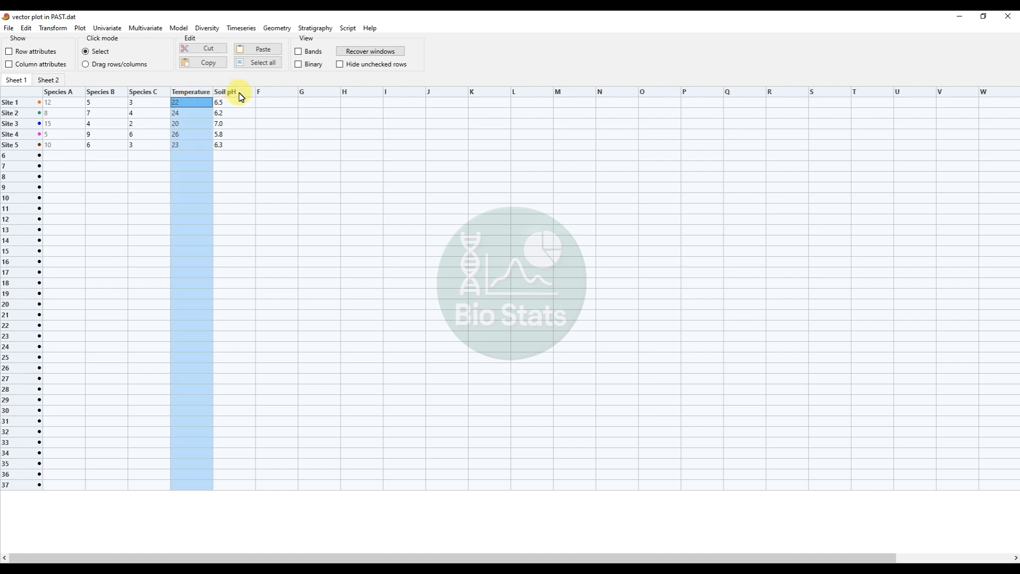
click(242, 97)
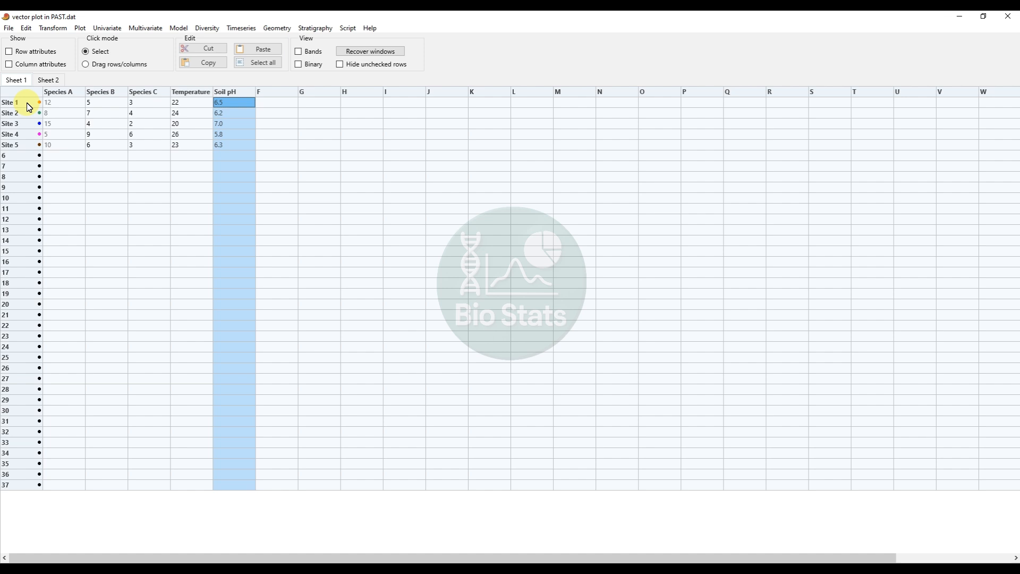
click(250, 62)
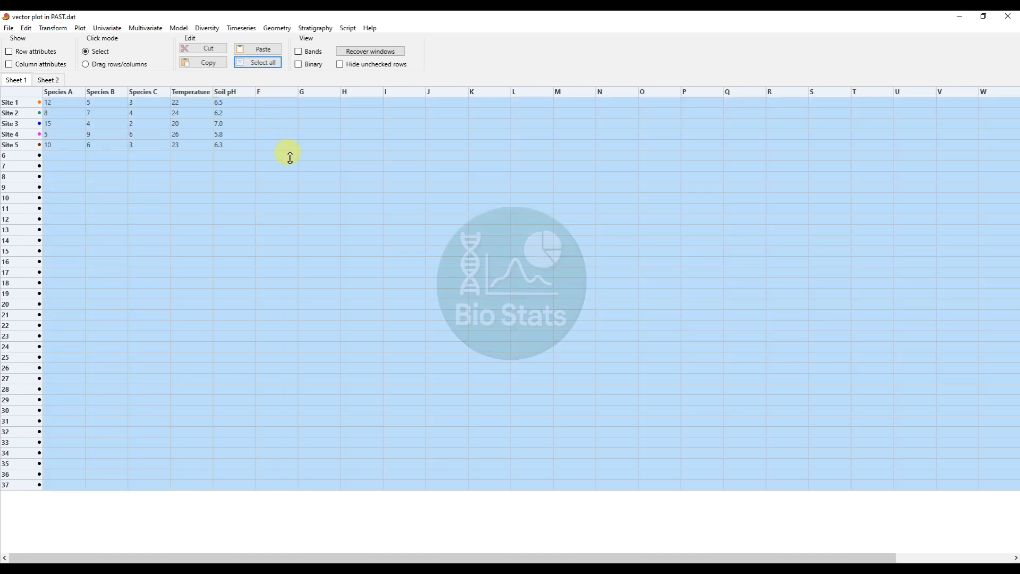
click(80, 28)
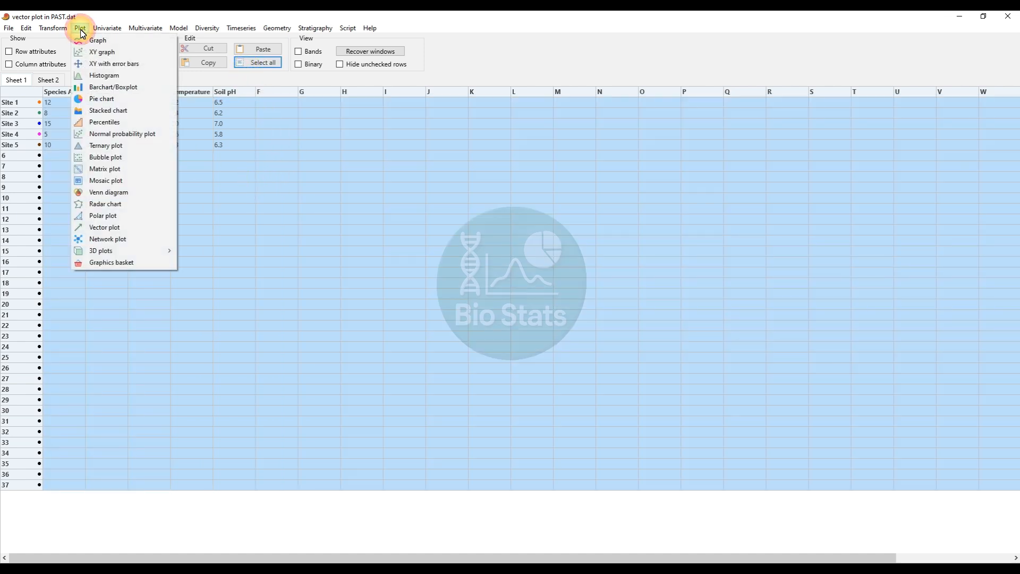
click(123, 234)
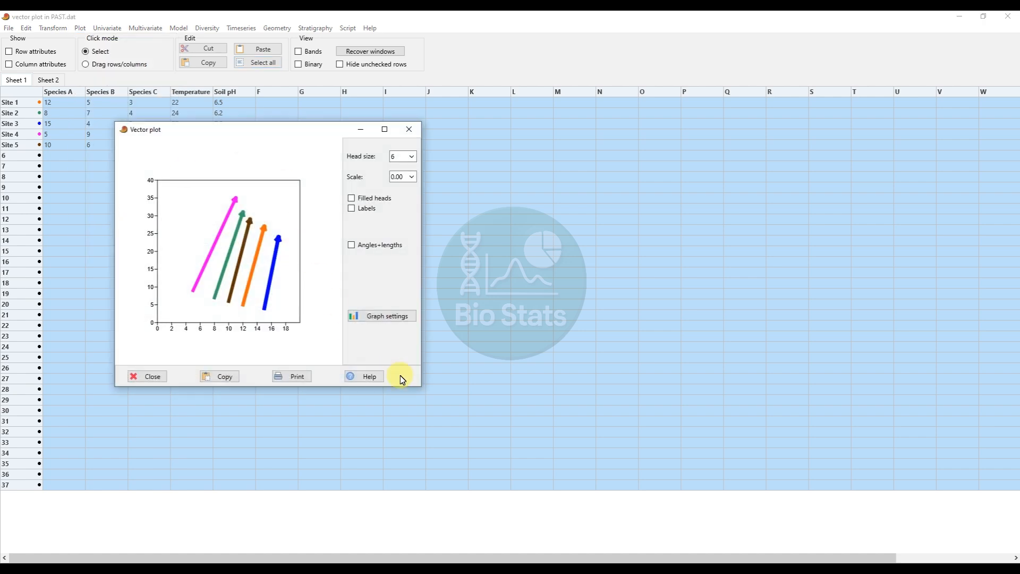
drag(427, 392, 711, 542)
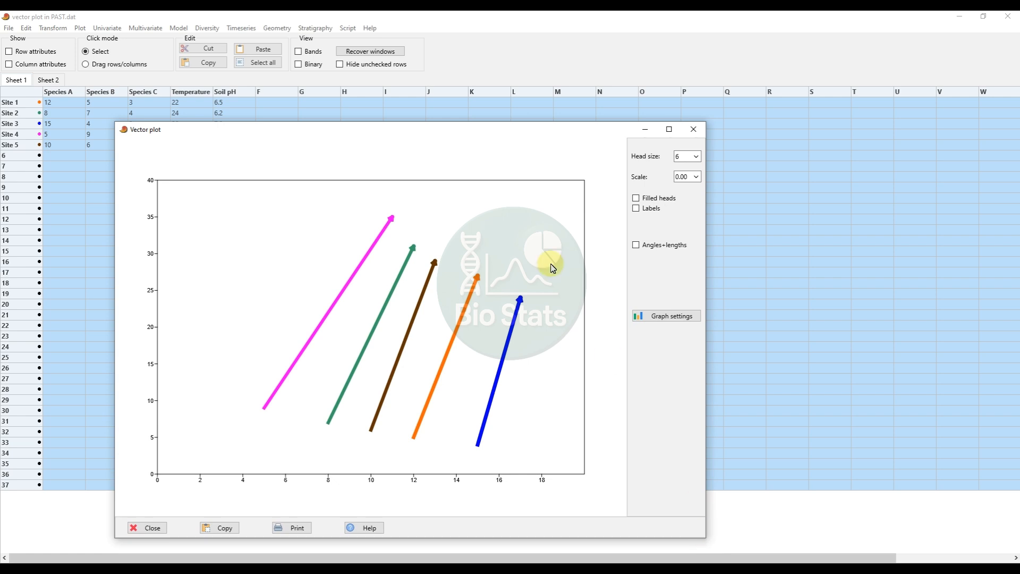
drag(399, 127, 406, 48)
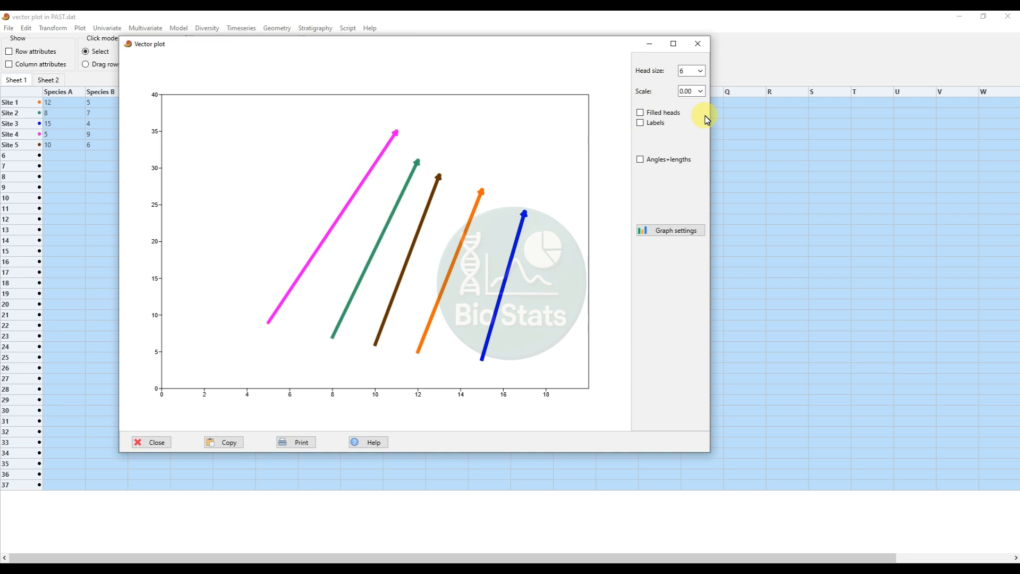
Step: Try an arrow head size of 0 and test the vector scale setting at 0.00
click(701, 72)
click(714, 87)
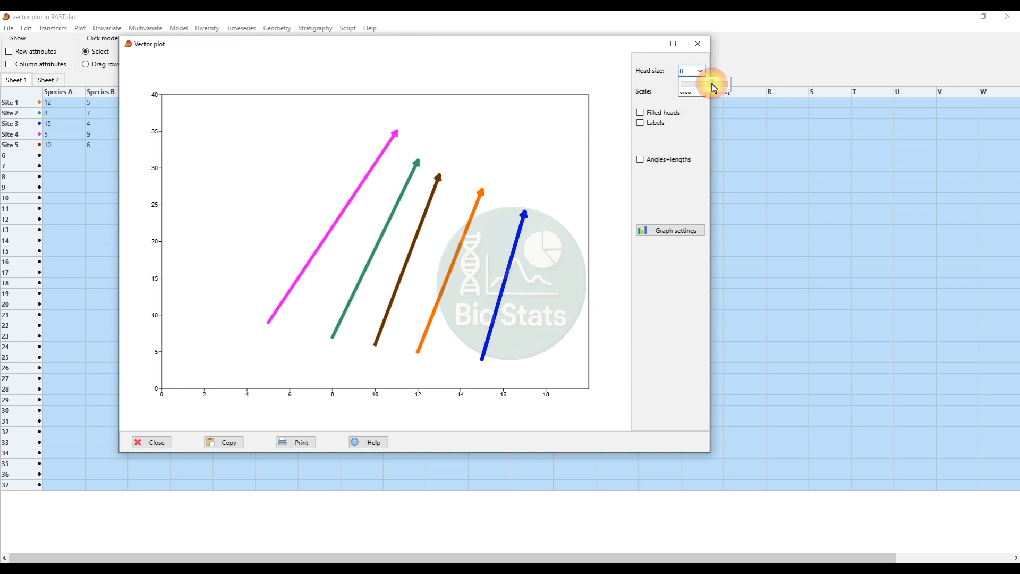
drag(714, 88, 658, 102)
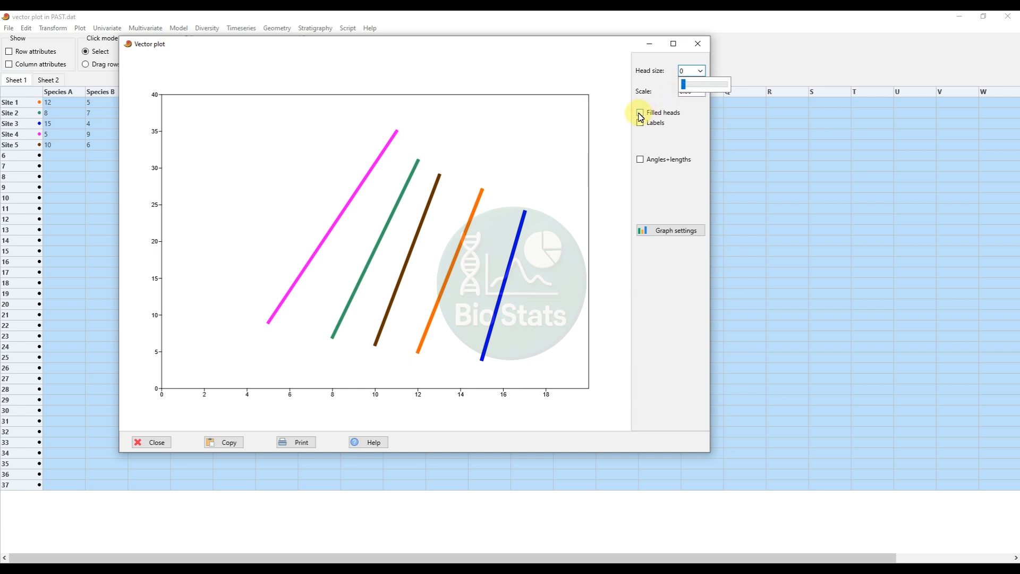
click(667, 100)
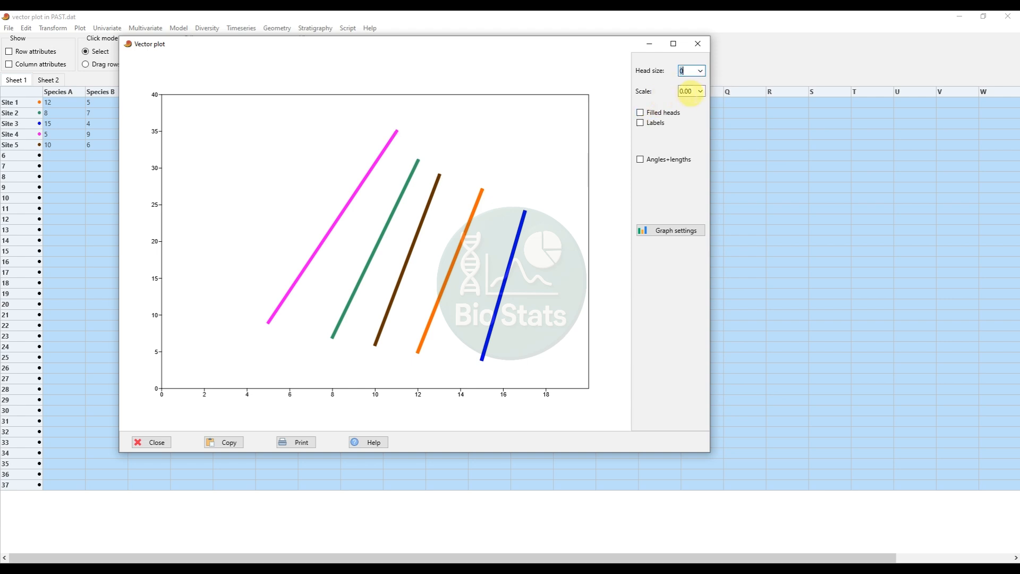
click(701, 94)
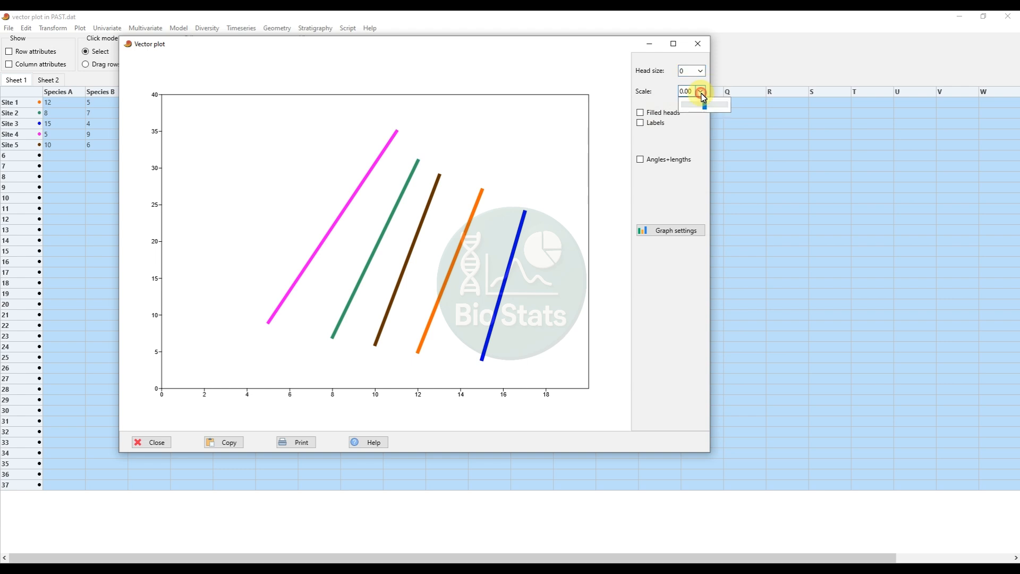
mouse_move(704, 107)
mouse_down()
mouse_move(691, 108)
mouse_move(721, 113)
mouse_move(706, 116)
mouse_up()
click(646, 136)
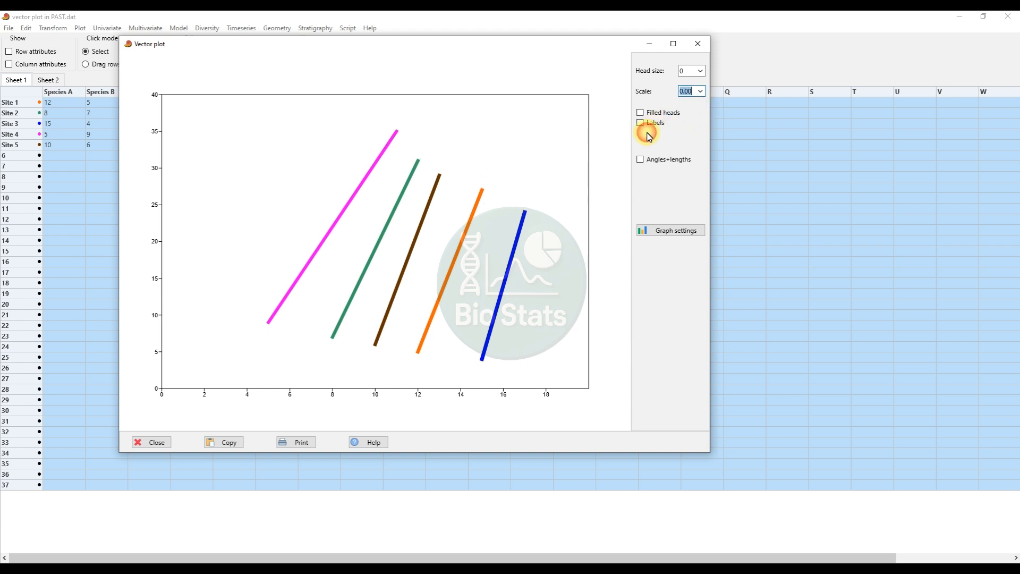
Step: Turn on filled arrow heads with a head size of 6 and show the site labels on the vectors
click(639, 112)
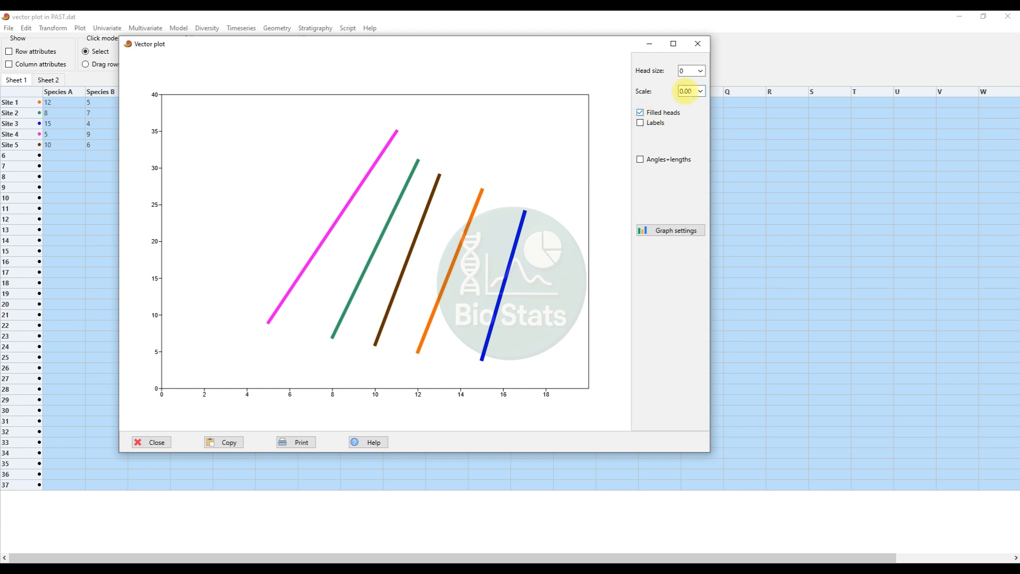
click(702, 71)
drag(684, 84, 705, 85)
click(682, 142)
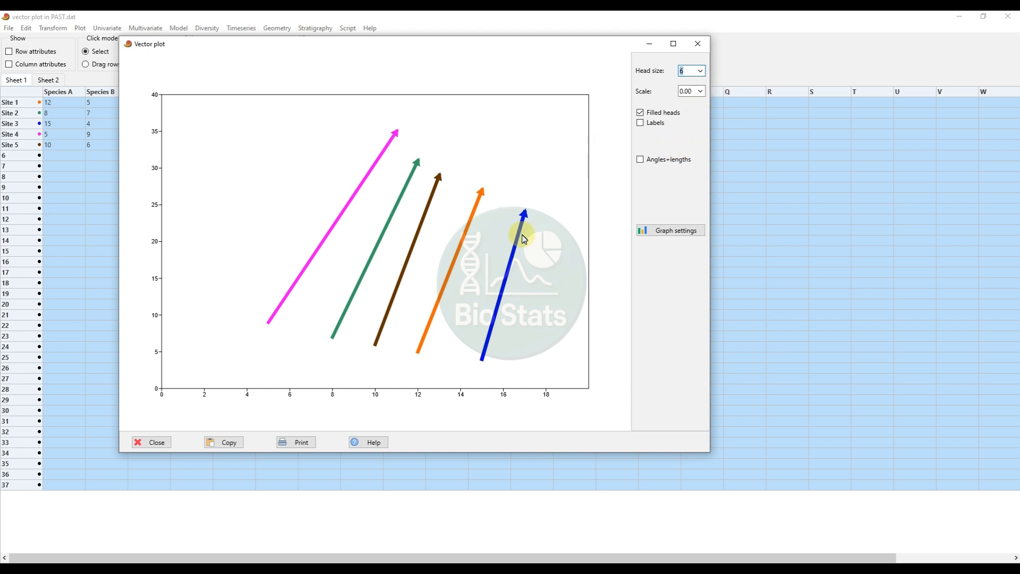
click(642, 124)
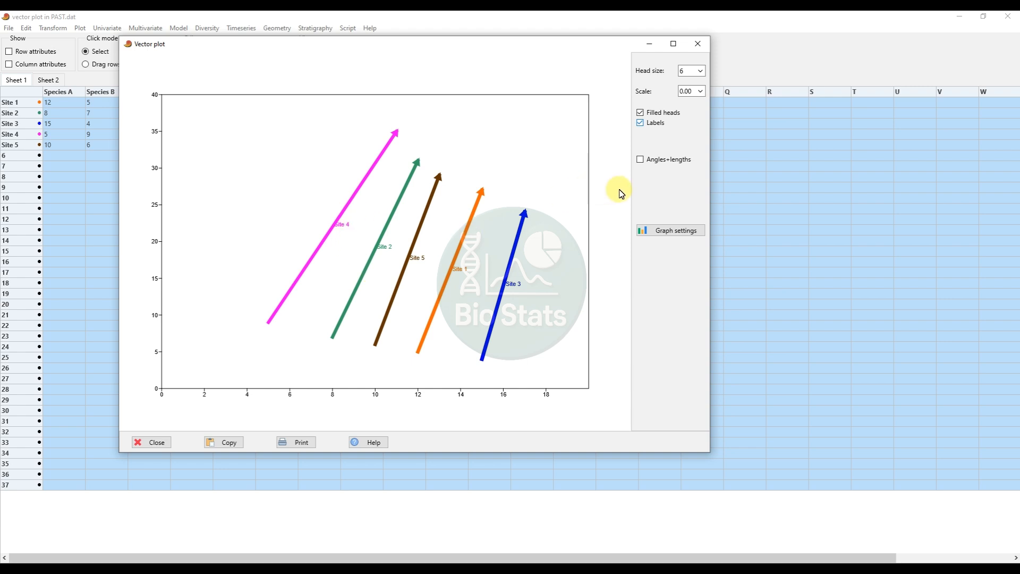
Step: Try the Angles+lengths option on the vector plot and switch it back off
click(641, 161)
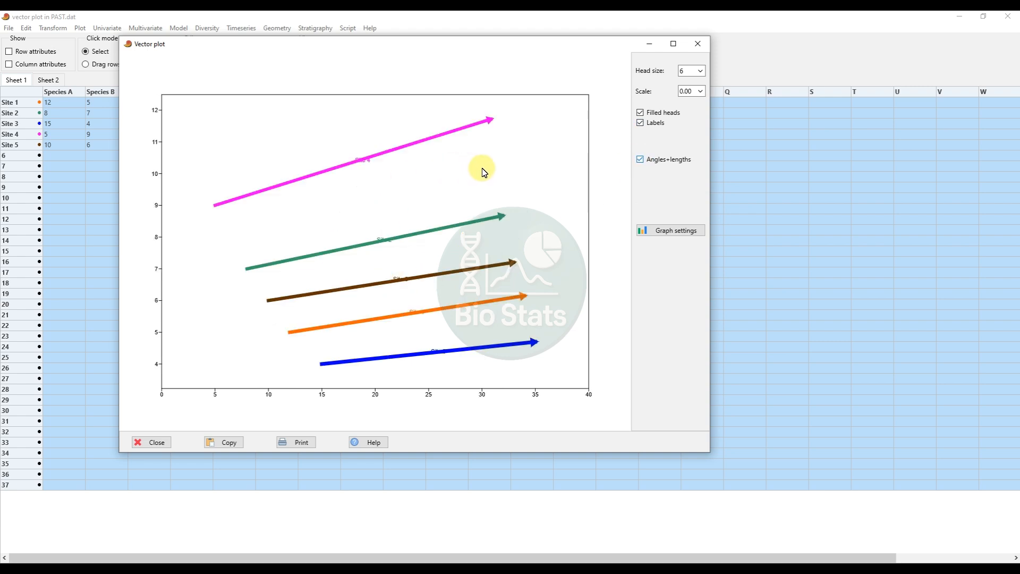
click(642, 160)
click(641, 160)
click(641, 160)
click(641, 160)
click(642, 161)
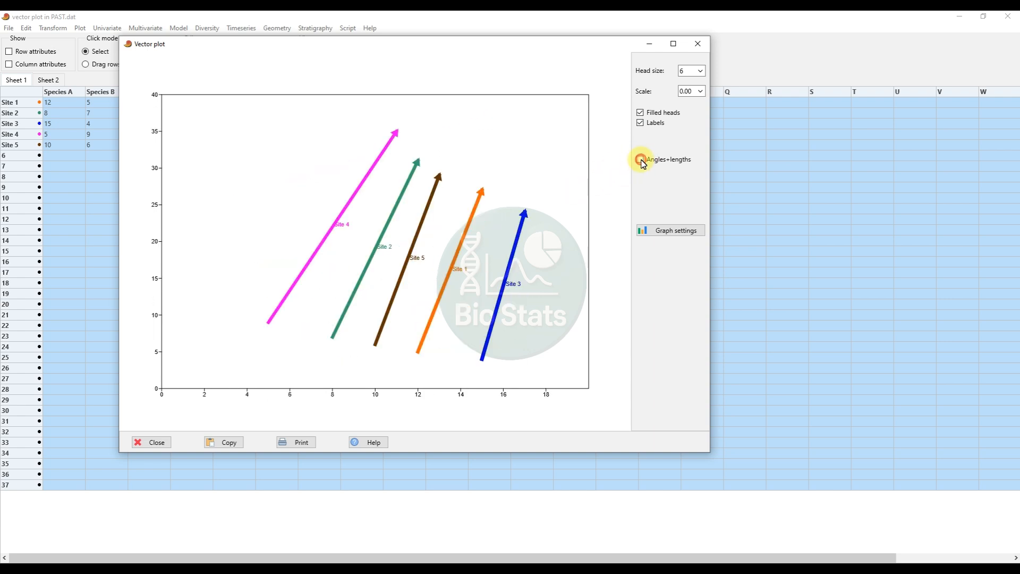
Step: Turn on thick lines in the graph settings and set the plot font to Times New Roman, size 14
click(674, 233)
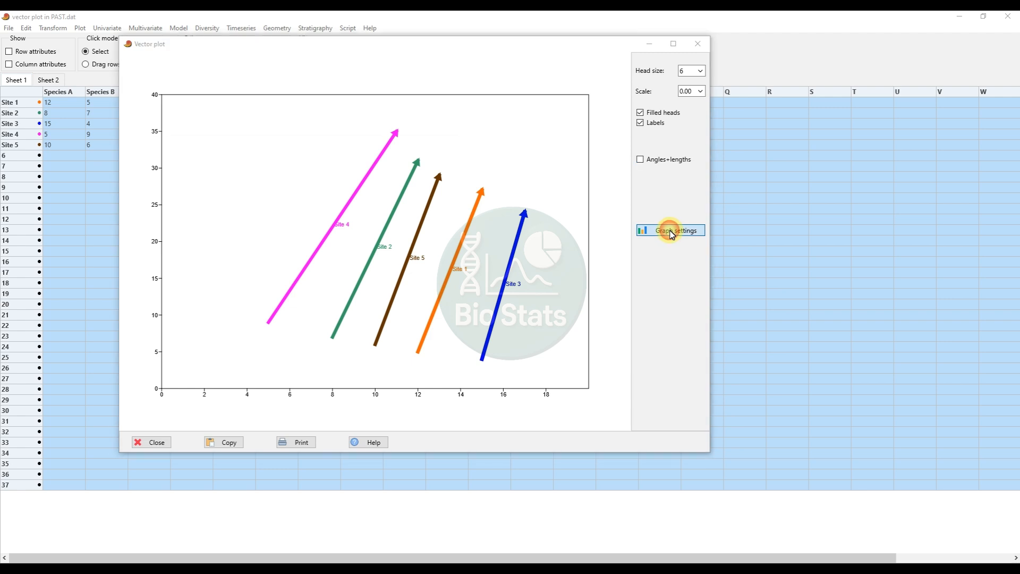
drag(309, 147, 684, 132)
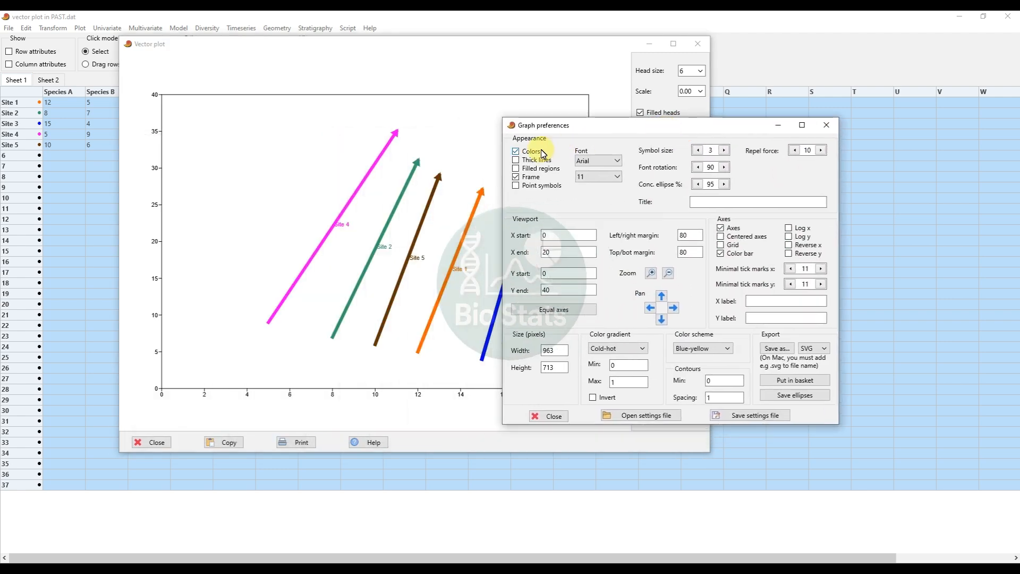
click(515, 160)
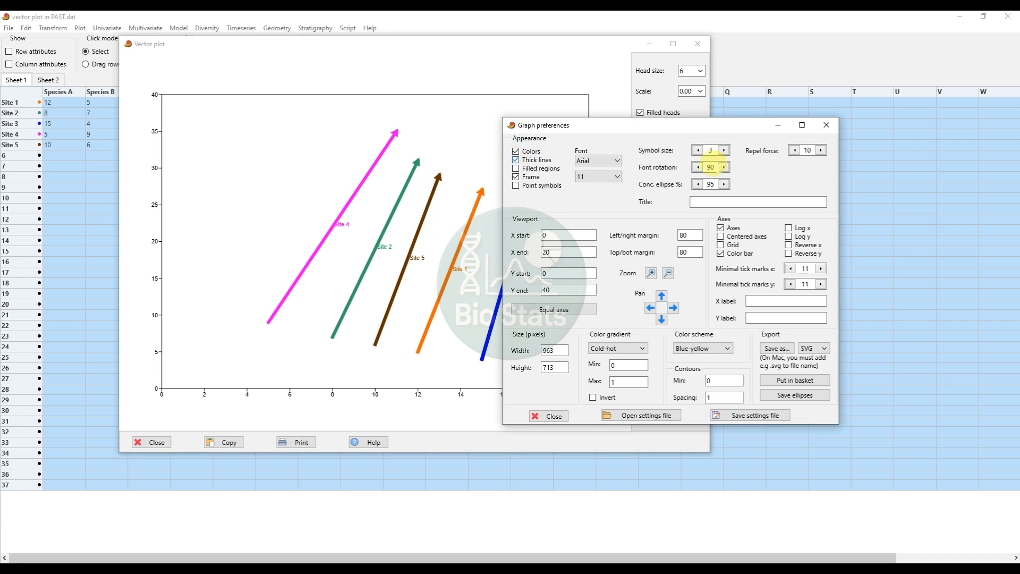
click(619, 161)
drag(676, 180, 675, 219)
scroll(624, 209, down, 4)
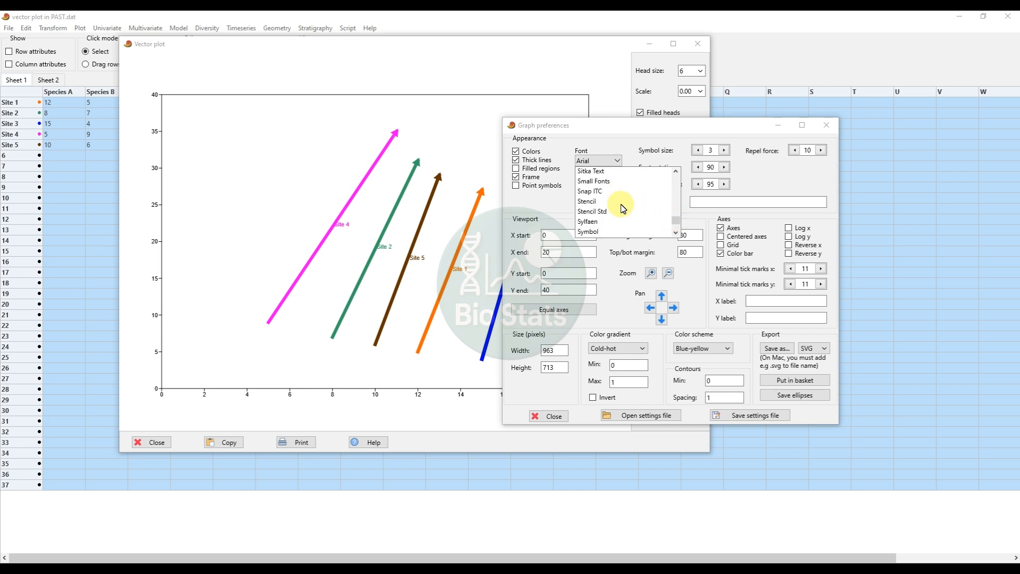
scroll(623, 209, down, 1)
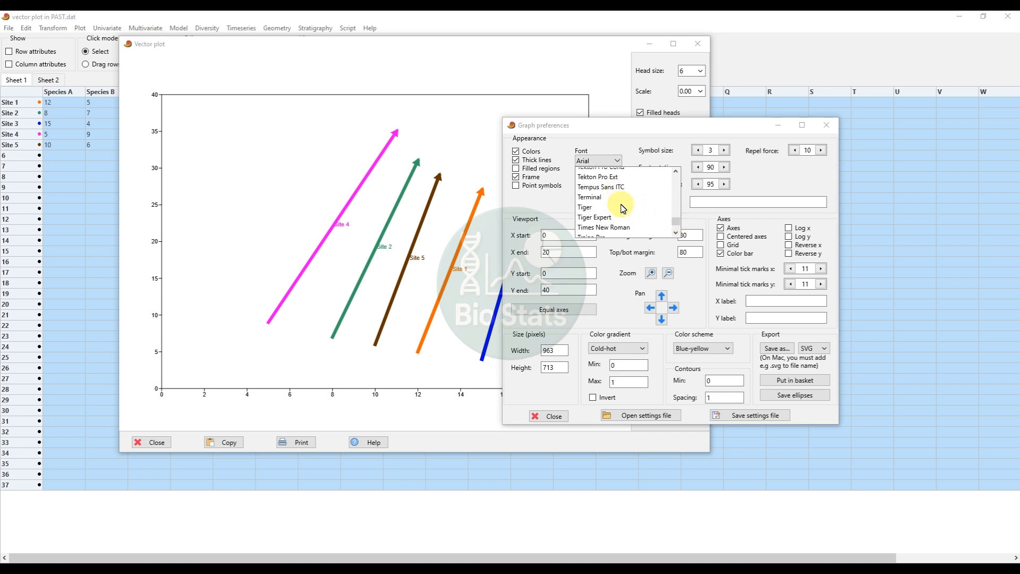
click(619, 228)
click(619, 178)
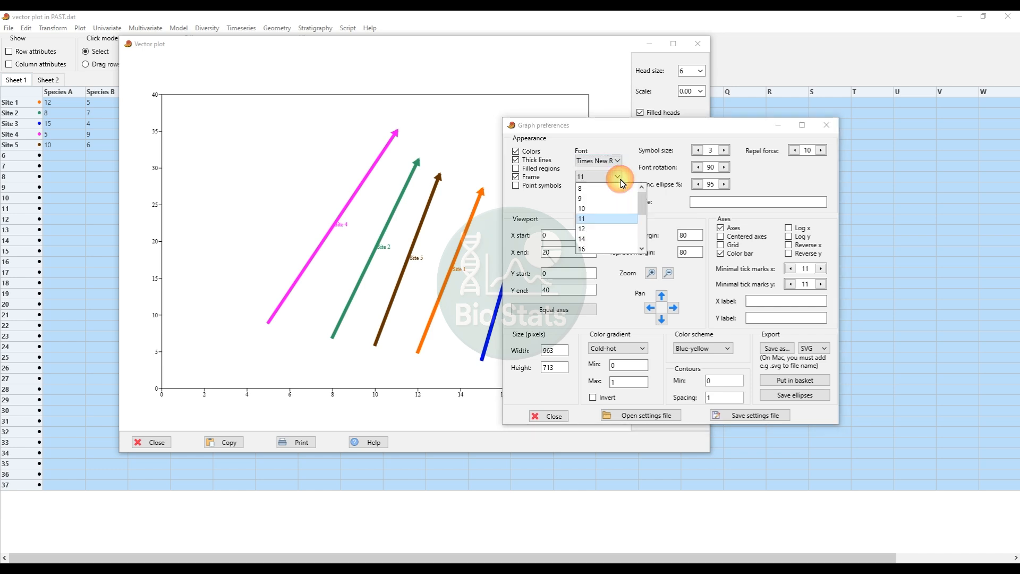
click(589, 239)
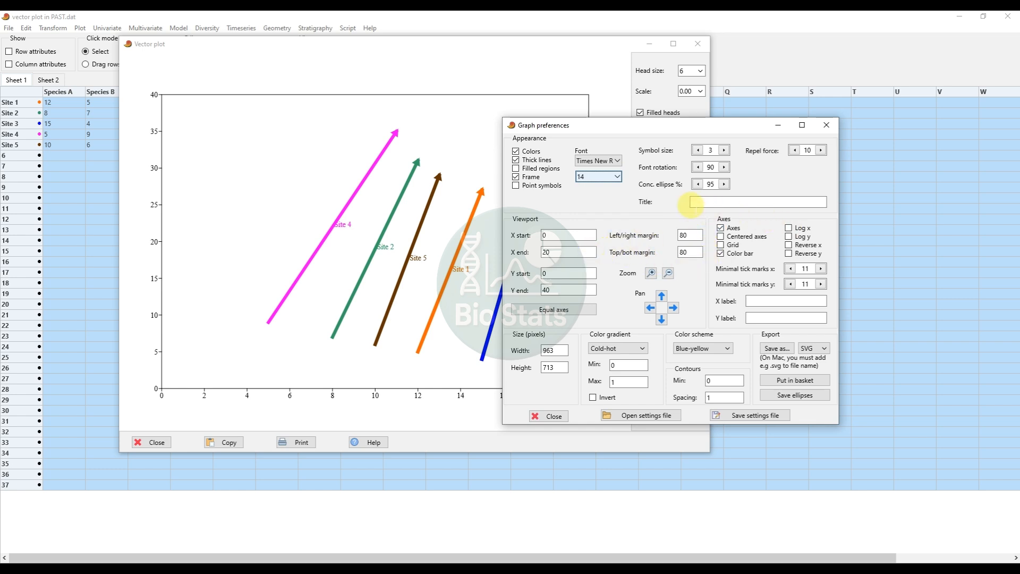
Step: Title the graph "Vector Plot"
click(696, 202)
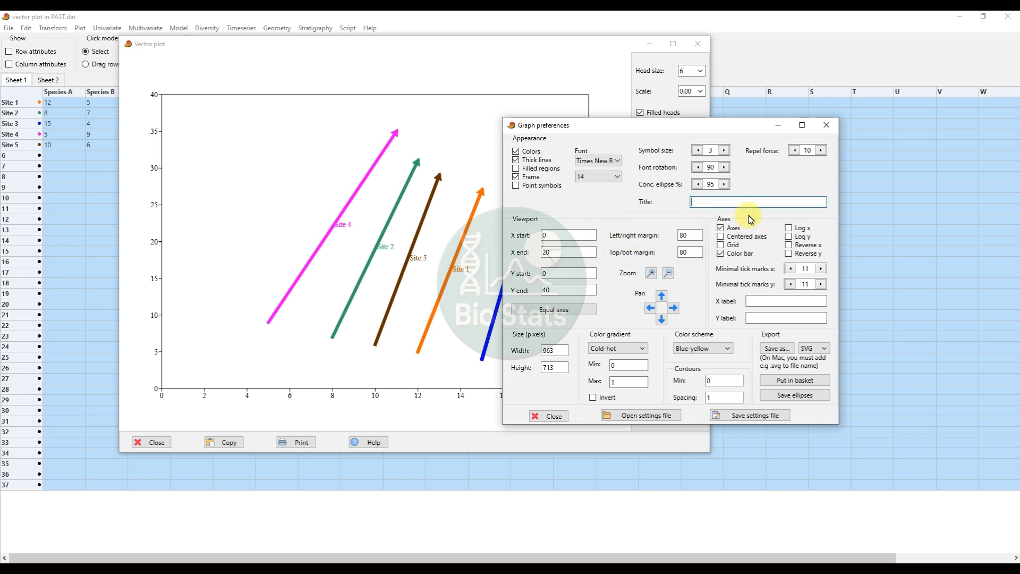
text(Ve)
text(v)
text(ctor)
text( Plot)
Step: Label the X axis "PC1" and the Y axis "PC2"
click(754, 301)
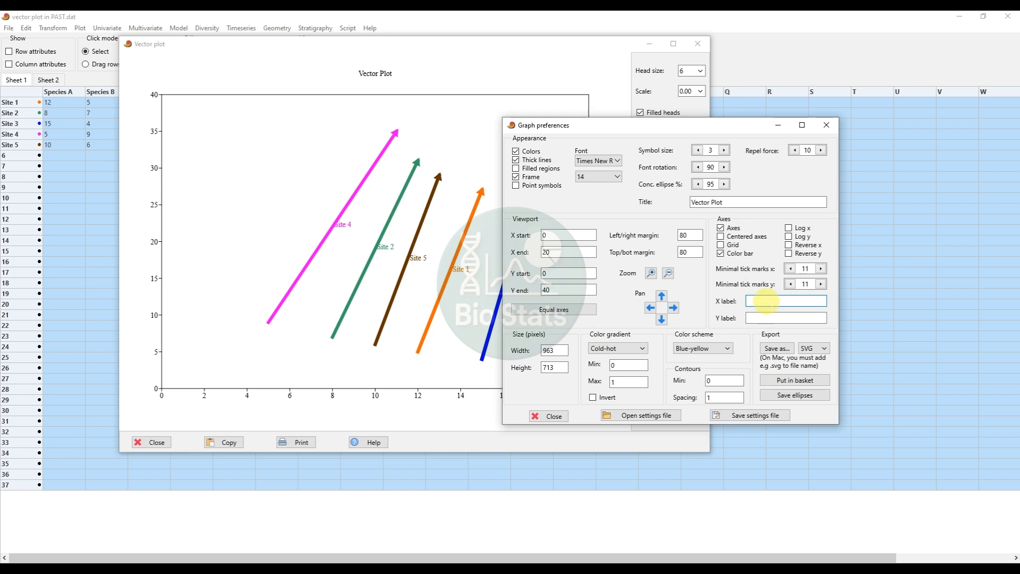
text(PC1)
click(758, 318)
text(PC2)
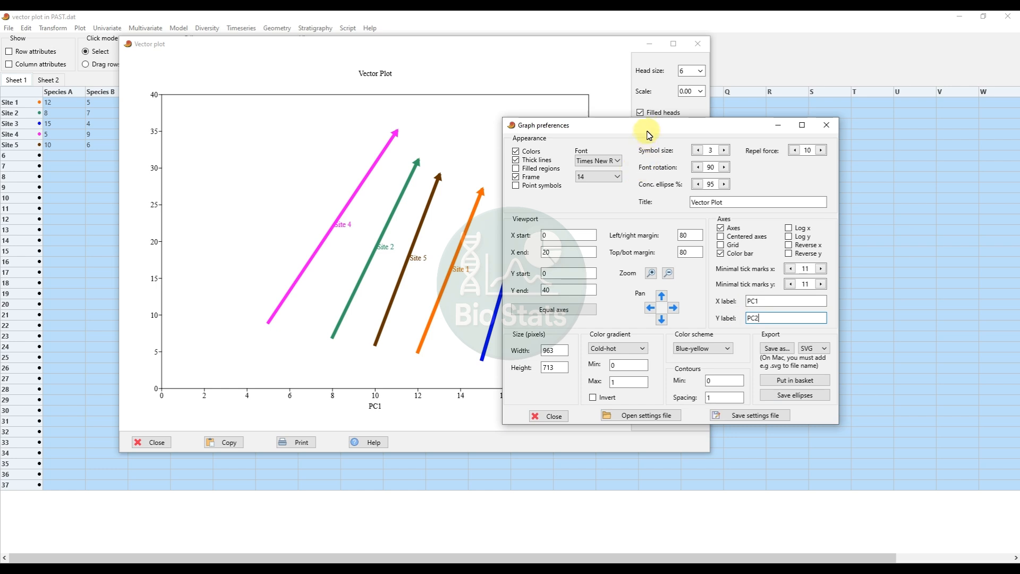
Step: Set the graph's export format to JPG and close the graph preferences
mouse_move(653, 132)
mouse_down()
mouse_move(689, 122)
mouse_move(666, 121)
mouse_up()
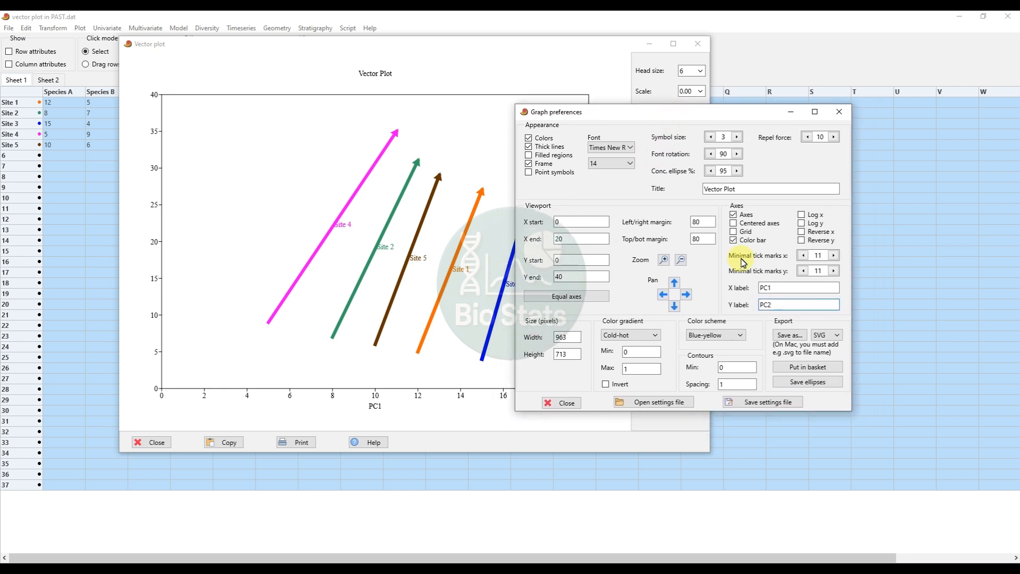
click(836, 336)
click(820, 367)
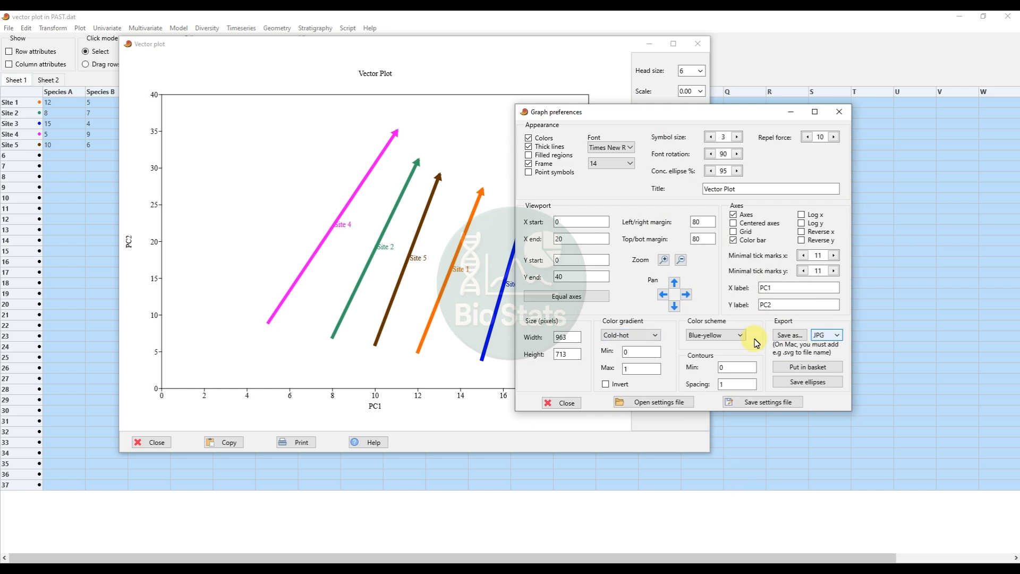
click(845, 121)
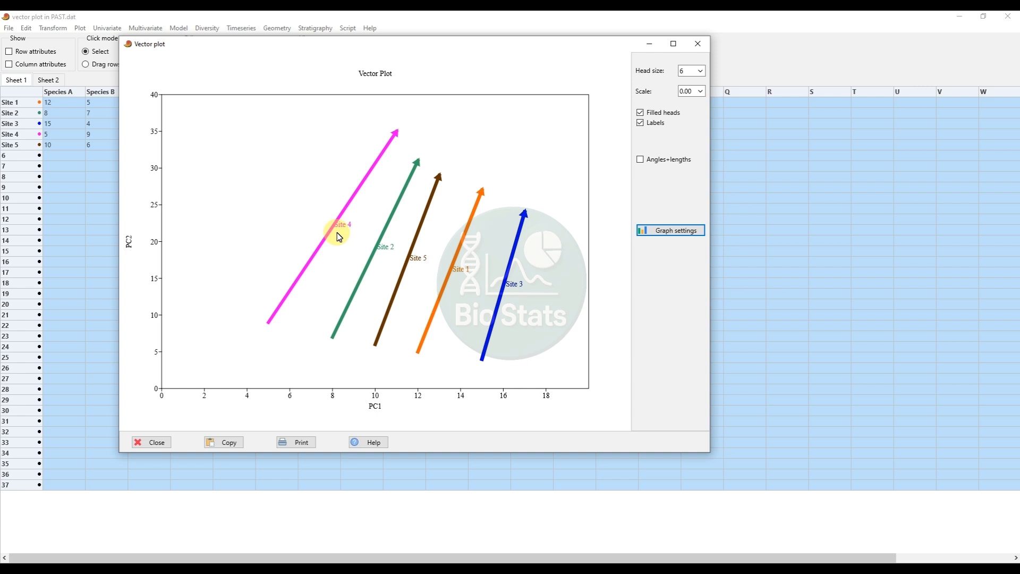
Step: Move the vector plot window aside to compare the plot with the site data
drag(281, 53, 532, 59)
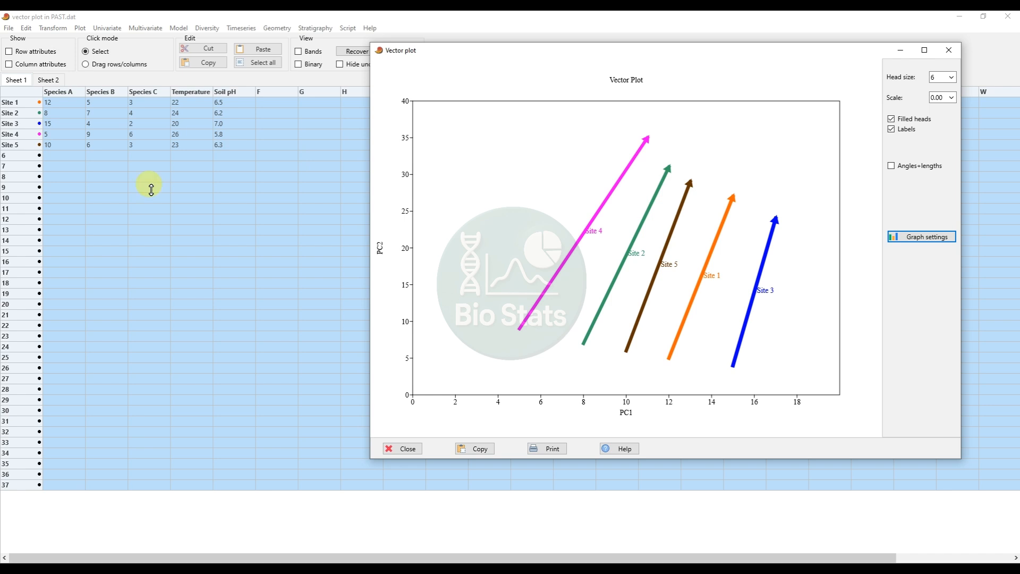
drag(649, 53, 635, 56)
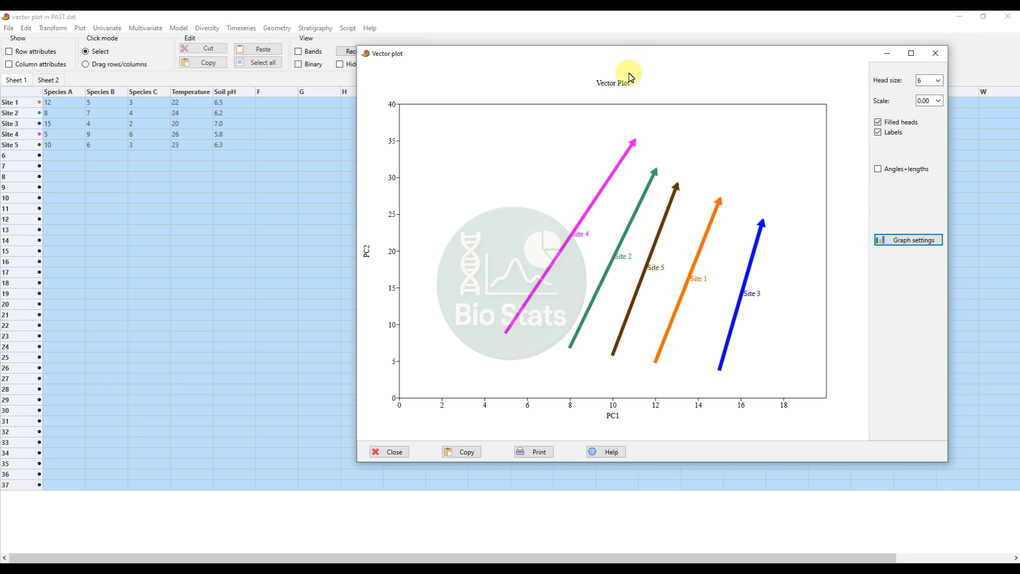